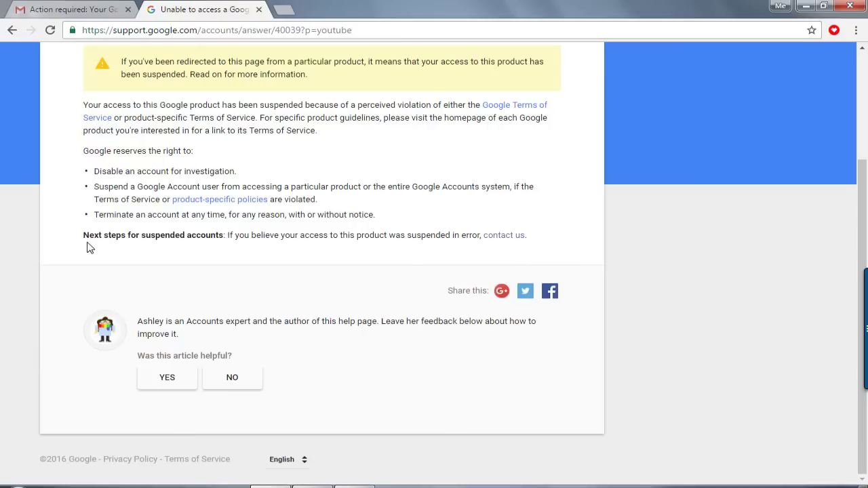
Read the suspended-access help article and open the contact form for access suspended in error.
scroll(350, 170, "up", 1)
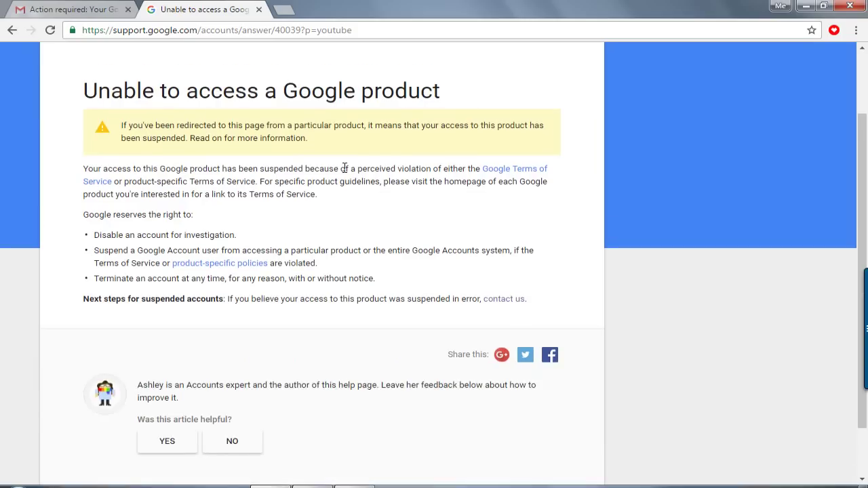
scroll(115, 271, "down", 1)
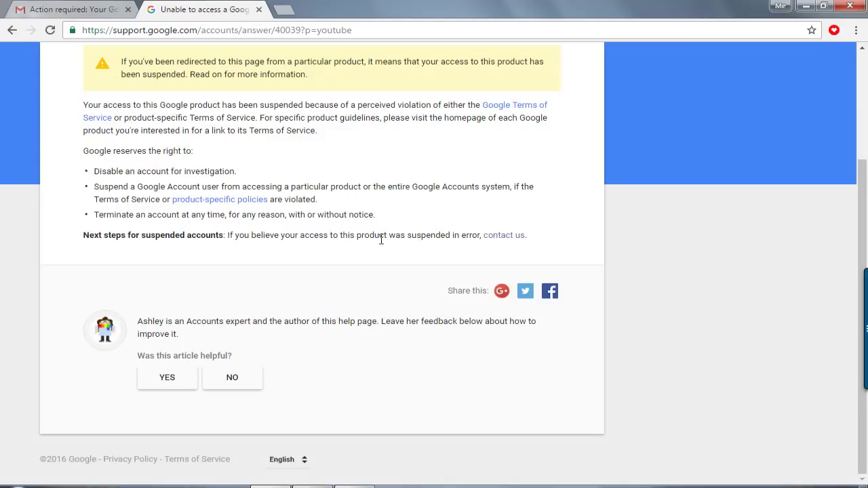
left_click(505, 237)
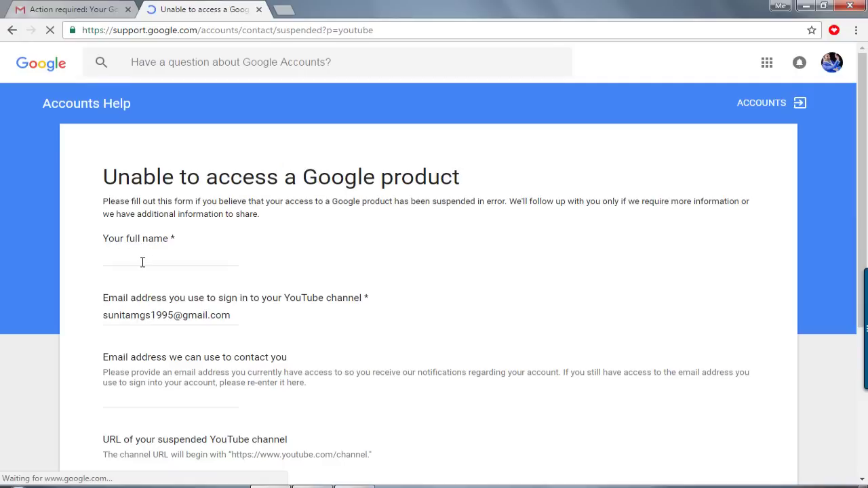
Review the suspension appeal form's fields for full name, sign-in email, contact email, suspended channel URL and explanation.
left_click(142, 262)
scroll(11, 270, "down", 4)
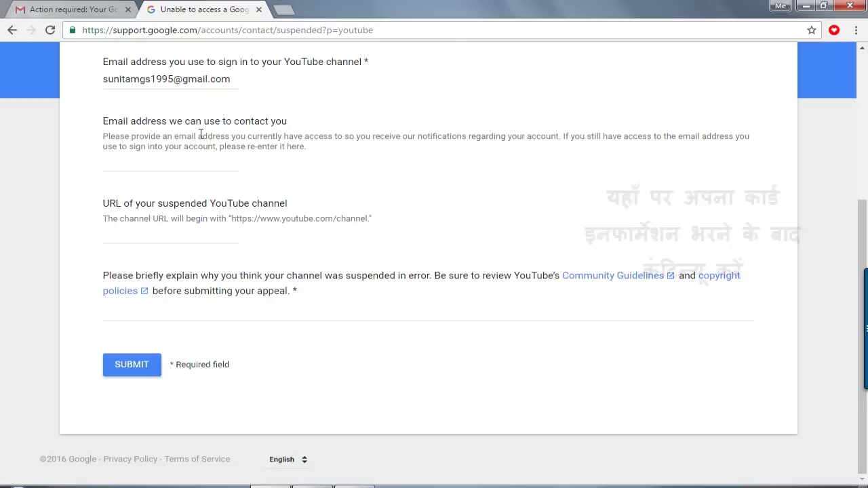
left_click(132, 168)
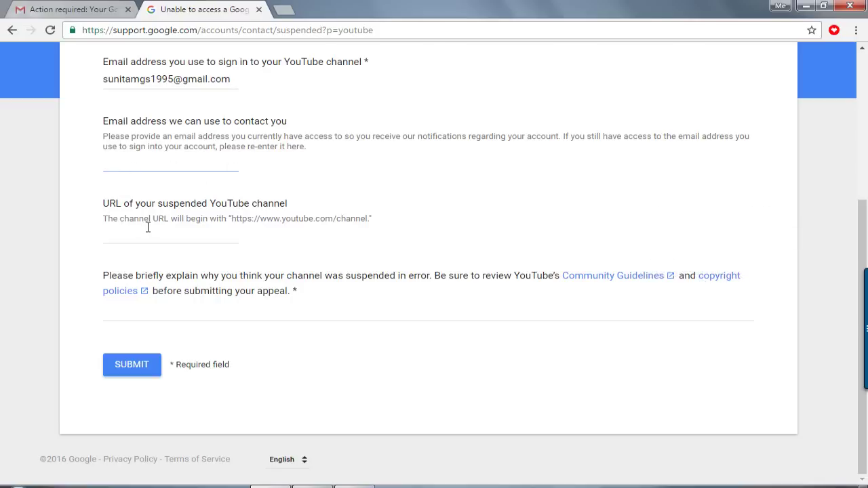
left_click(115, 238)
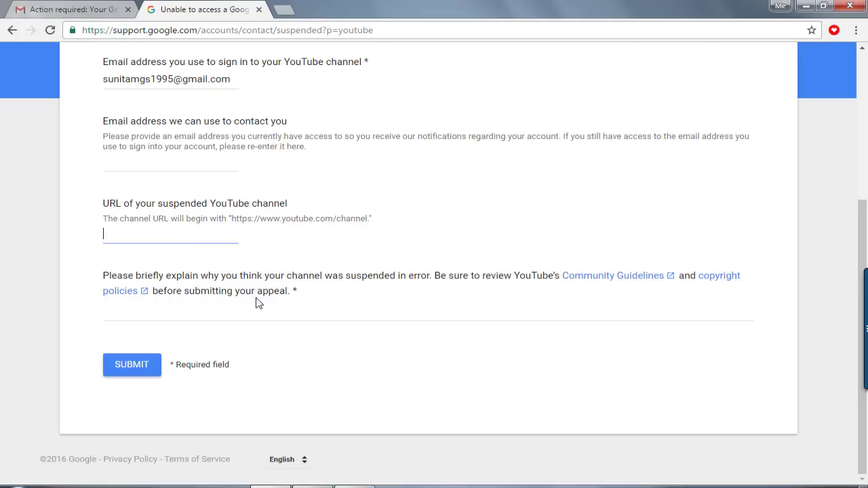
left_click(214, 315)
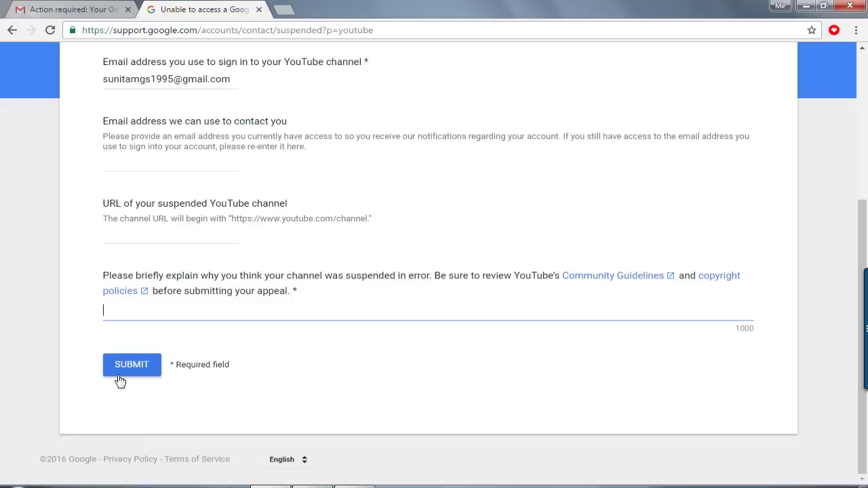
scroll(138, 386, "up", 3)
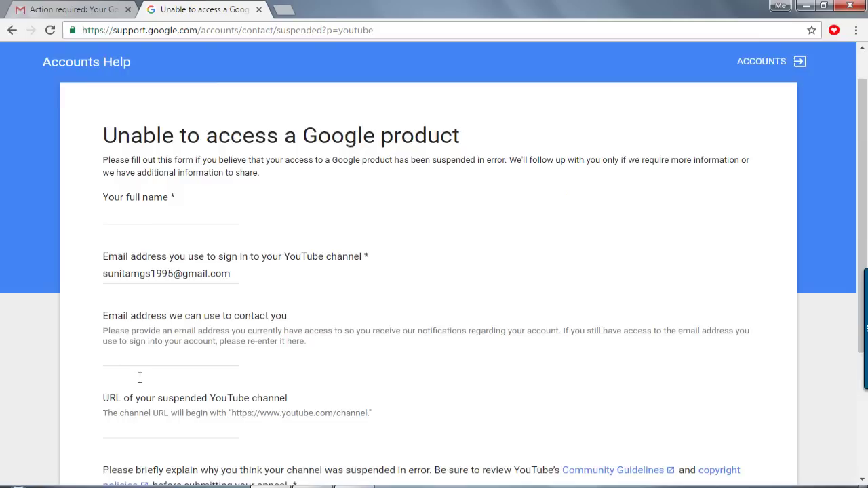
scroll(140, 378, "up", 1)
scroll(192, 250, "down", 4)
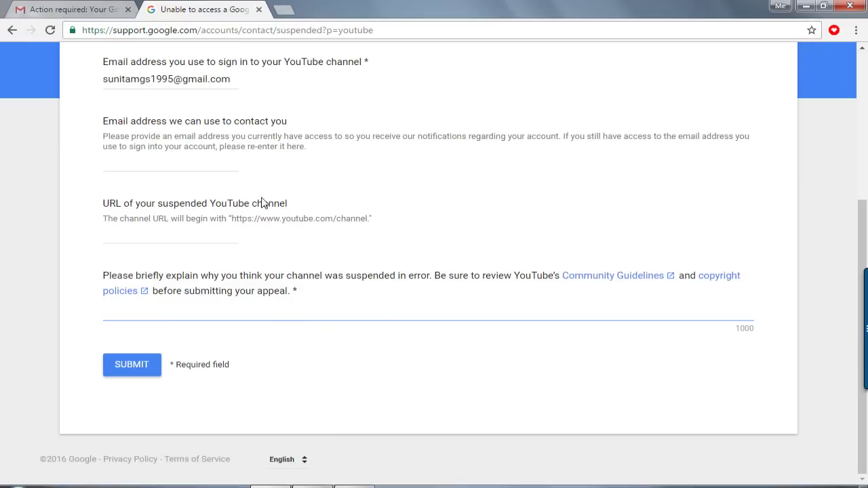
scroll(302, 204, "up", 3)
scroll(305, 207, "down", 3)
scroll(185, 292, "up", 3)
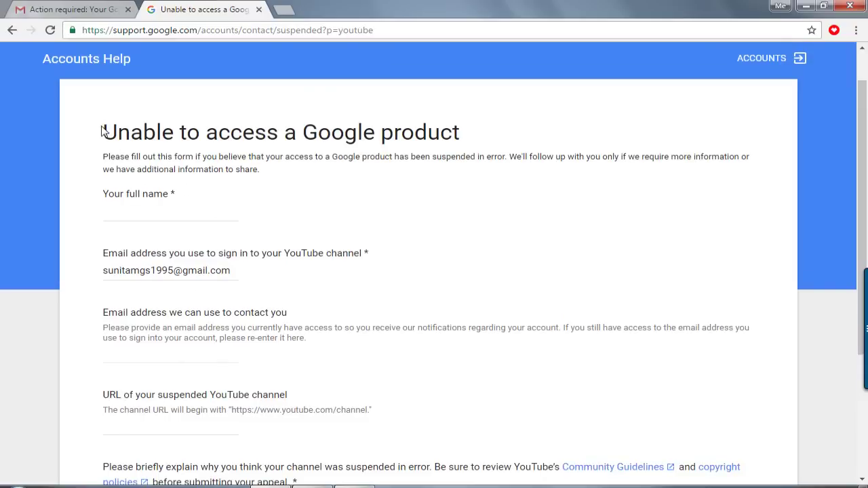
left_click_drag(104, 133, 393, 290)
left_click(394, 255)
scroll(396, 255, "down", 3)
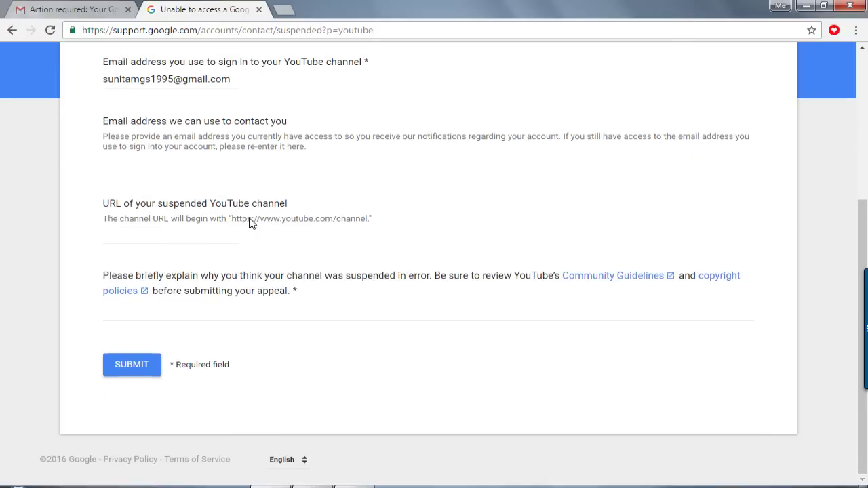
left_click(75, 9)
left_click(210, 7)
left_click(65, 9)
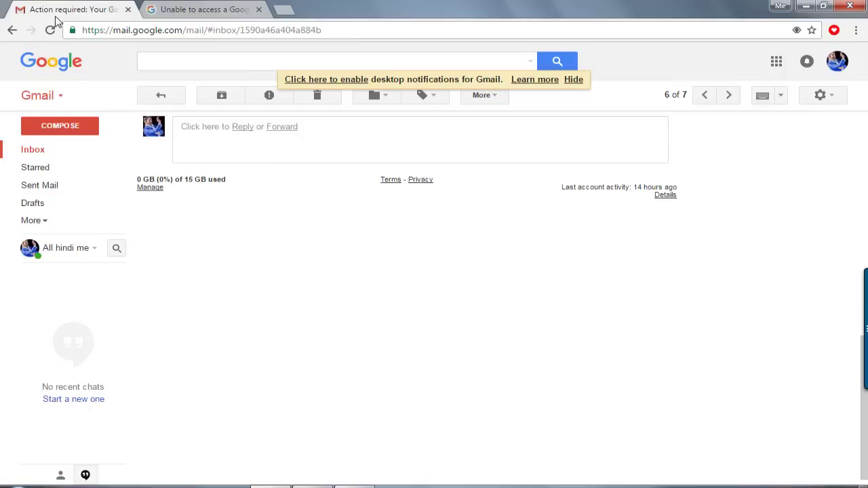
left_click(170, 9)
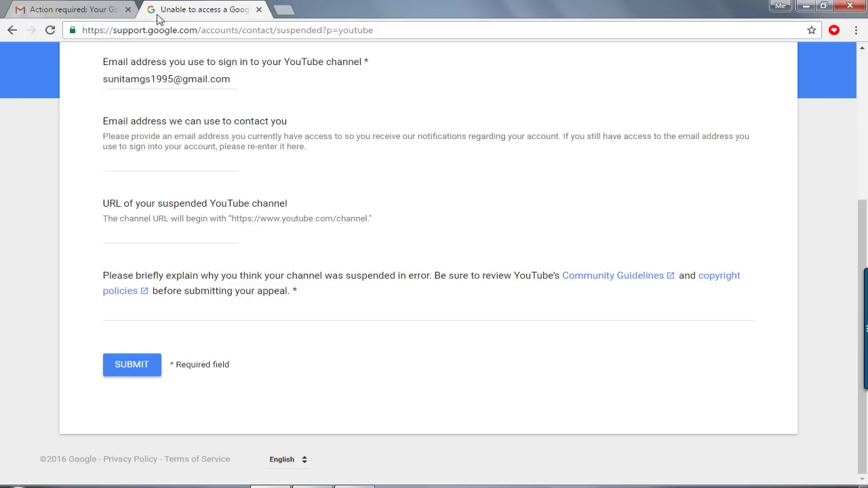
Close the Gmail message and the suspension appeal form, keeping only a new blank tab open.
left_click(101, 12)
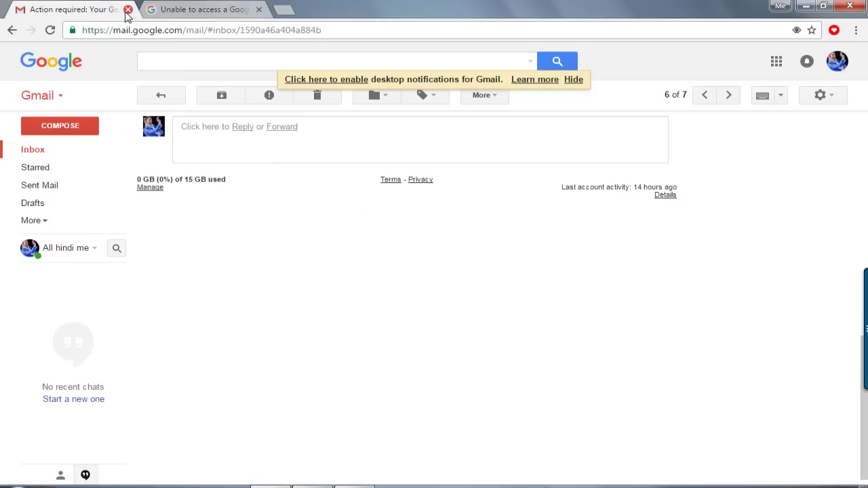
left_click(127, 10)
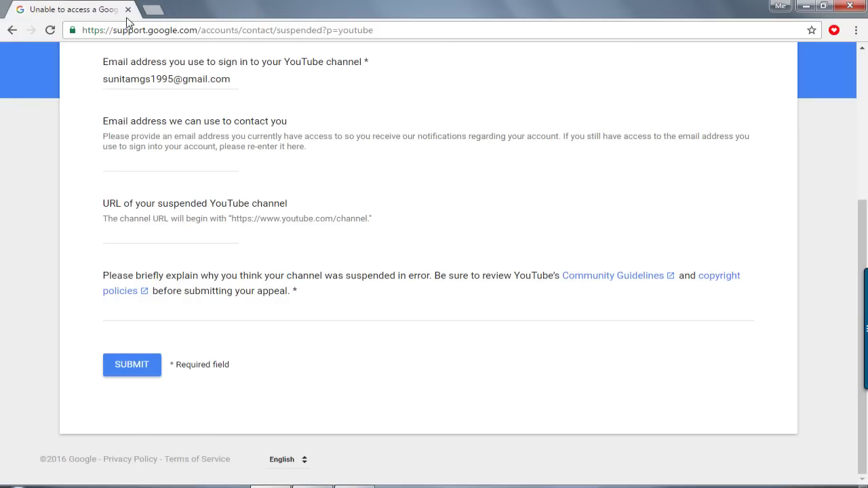
left_click(150, 11)
left_click(128, 9)
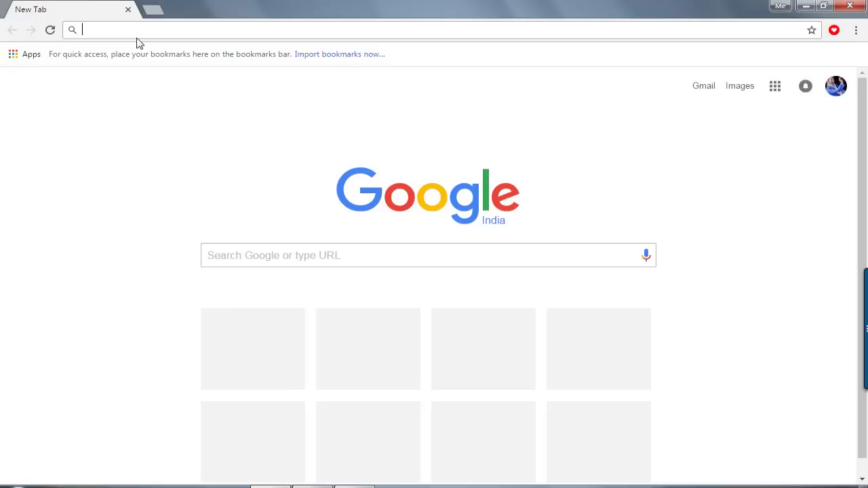
Open myaccount.google.com/?pli=1 and look over the My Account overview and its welcome line.
type("myaccount.google.com/?pli=1")
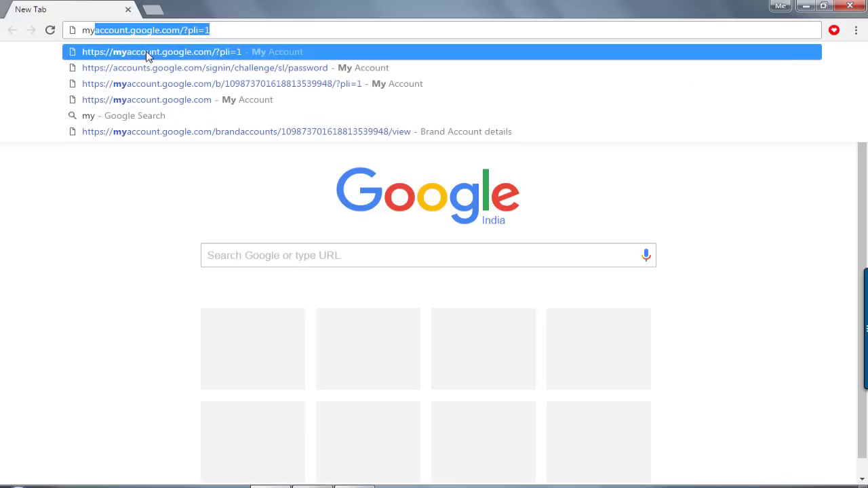
left_click(147, 56)
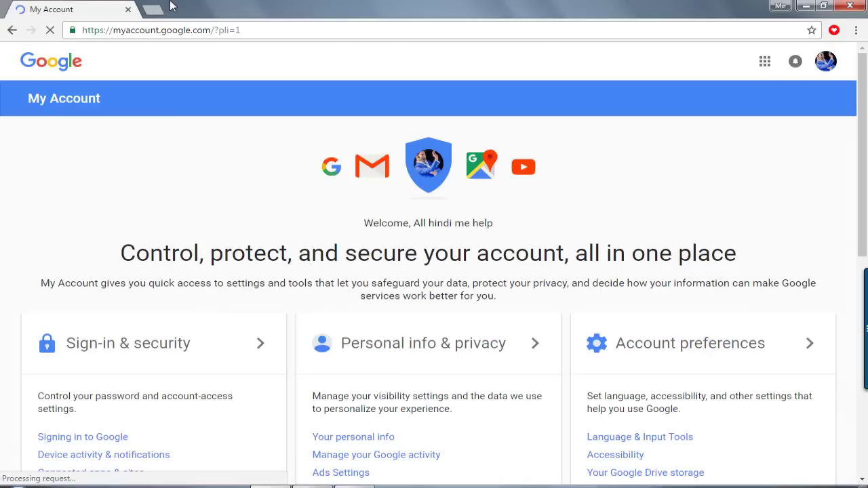
scroll(216, 68, "down", 2)
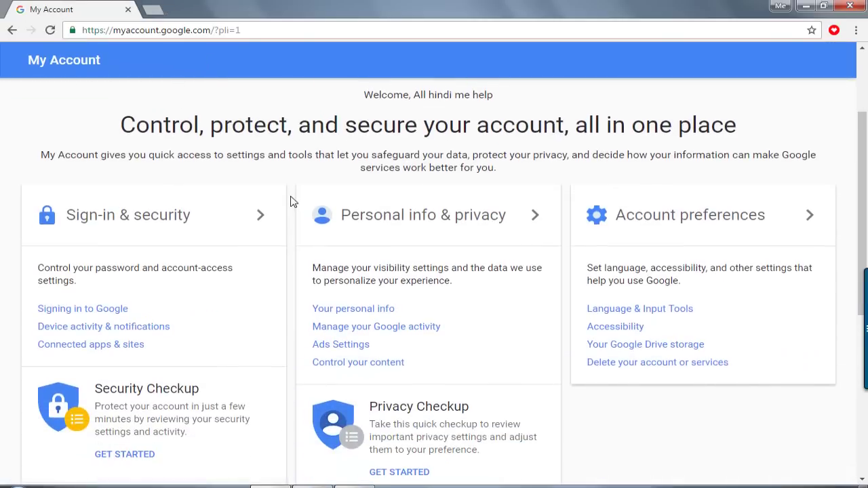
scroll(294, 202, "down", 2)
scroll(171, 95, "up", 4)
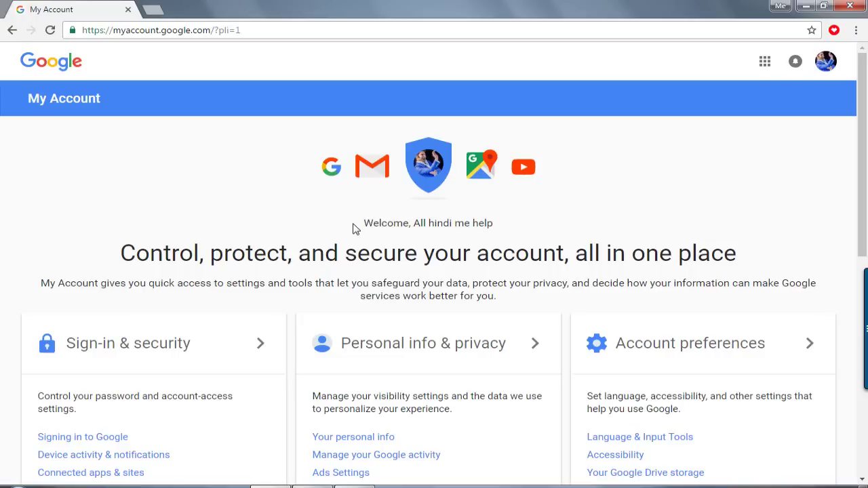
left_click_drag(353, 228, 496, 224)
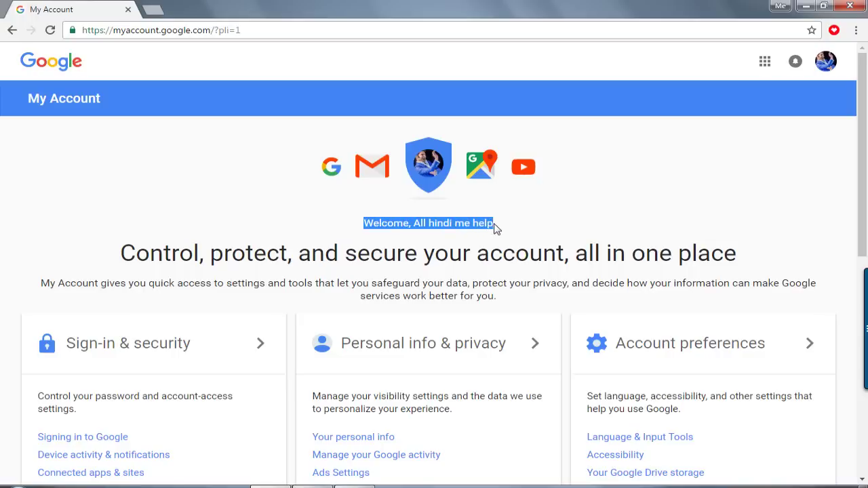
left_click(494, 228)
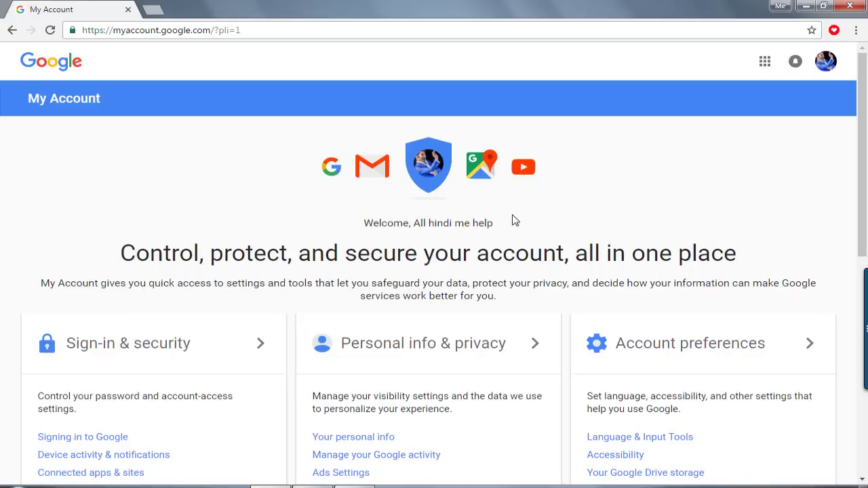
Switch to the Latest Movies brand account and open its Brand Account details for management.
left_click(827, 63)
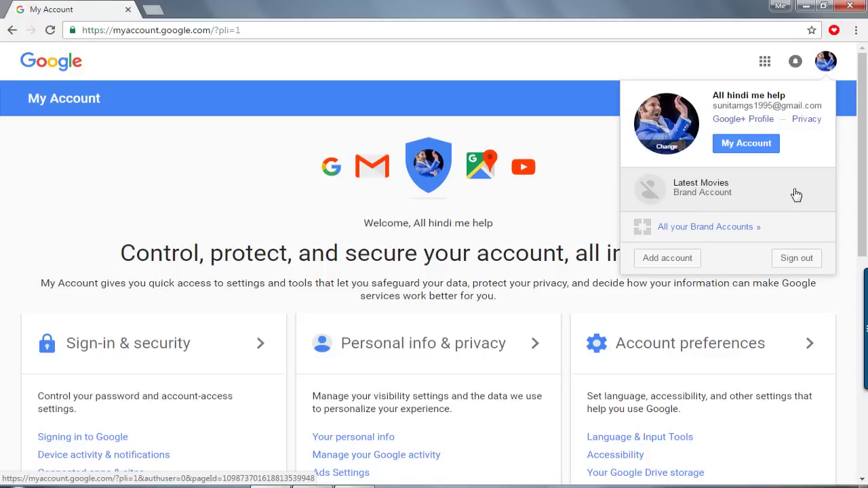
left_click(695, 196)
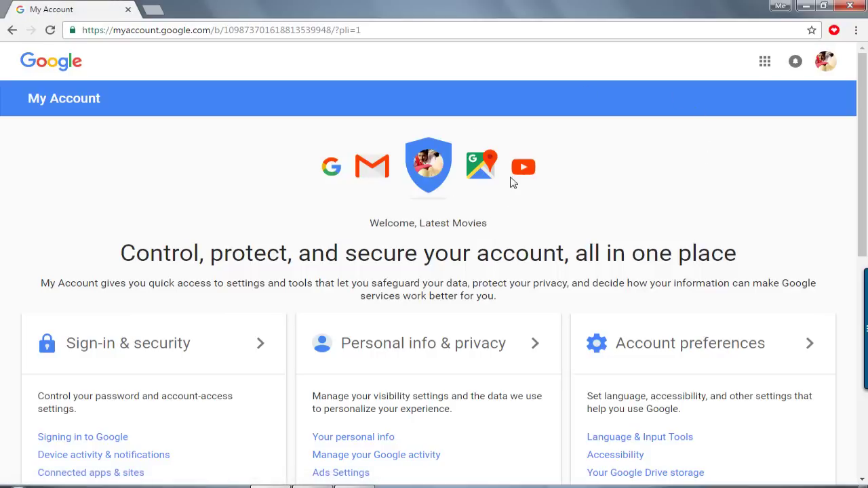
left_click(826, 62)
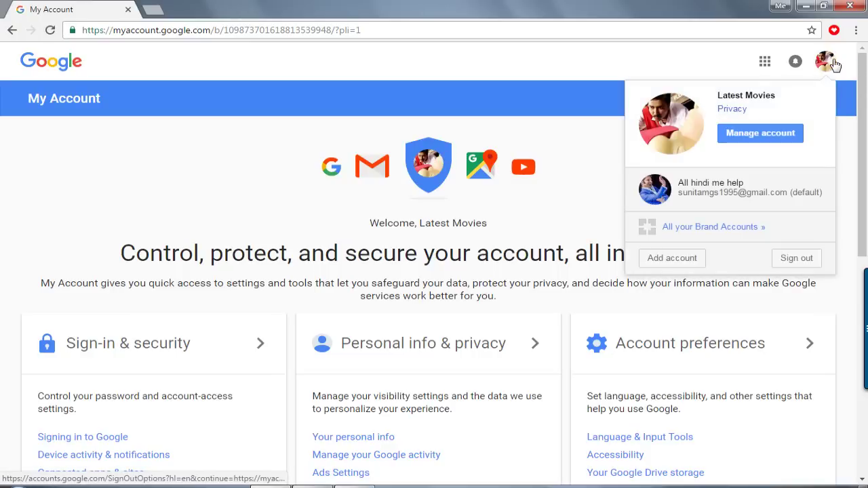
left_click(742, 140)
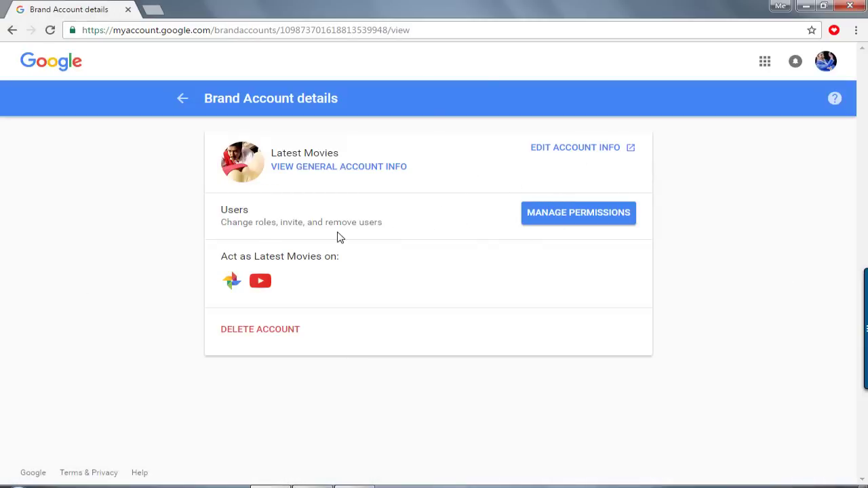
Start adding a new user in the brand account's permissions and paste in the invitee's email address.
left_click(543, 223)
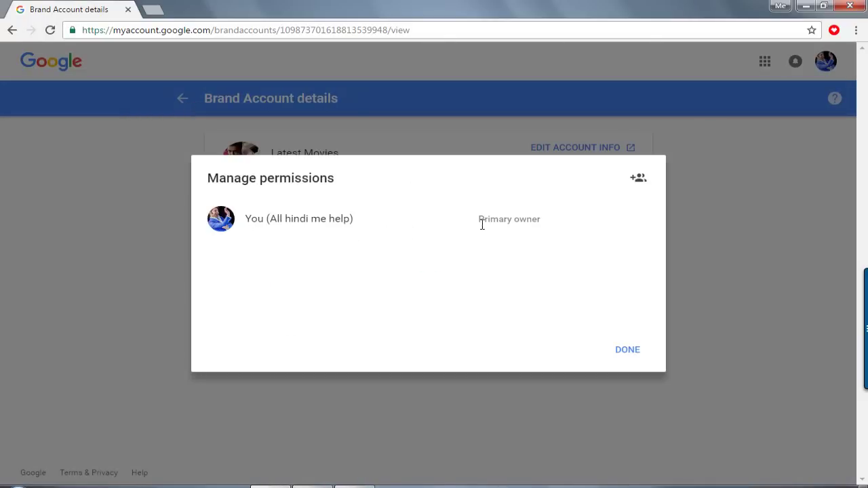
left_click(638, 181)
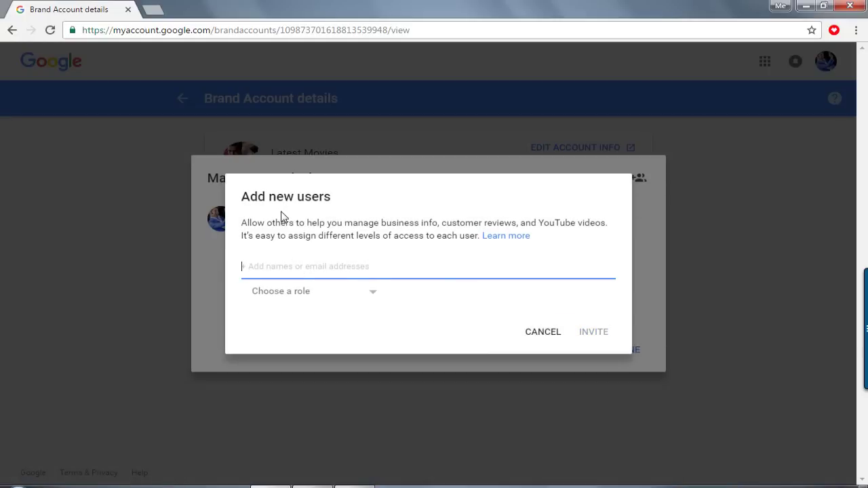
right_click(271, 272)
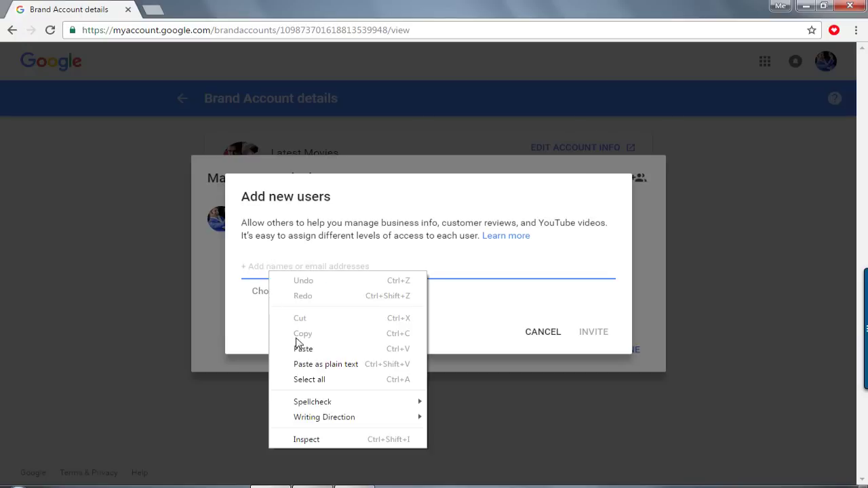
left_click(298, 347)
left_click(297, 302)
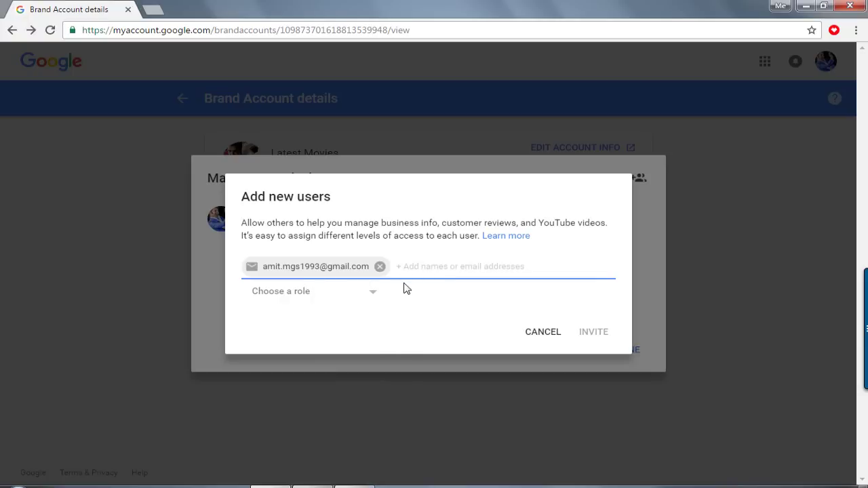
Give the new user the Owner role, send the invitation and finish managing permissions.
left_click(300, 299)
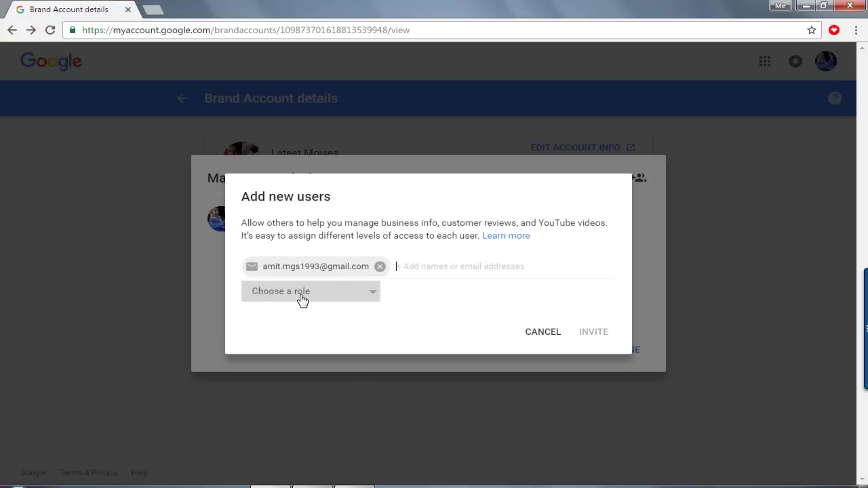
left_click(302, 299)
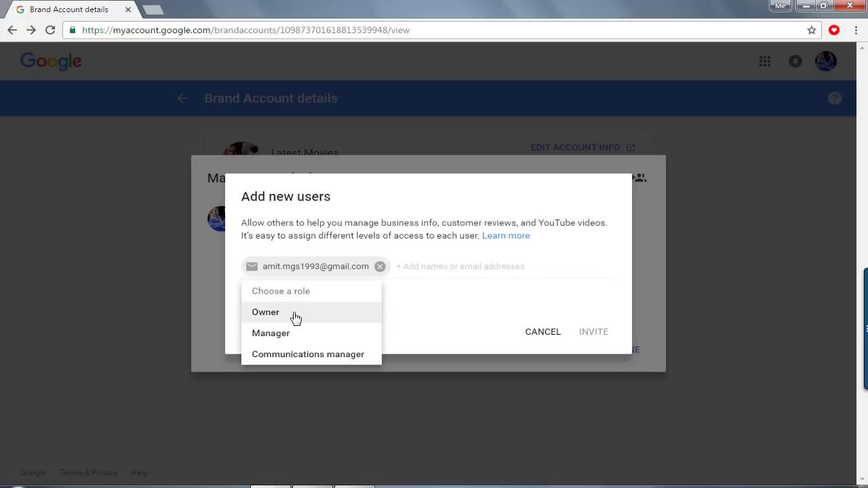
left_click(295, 315)
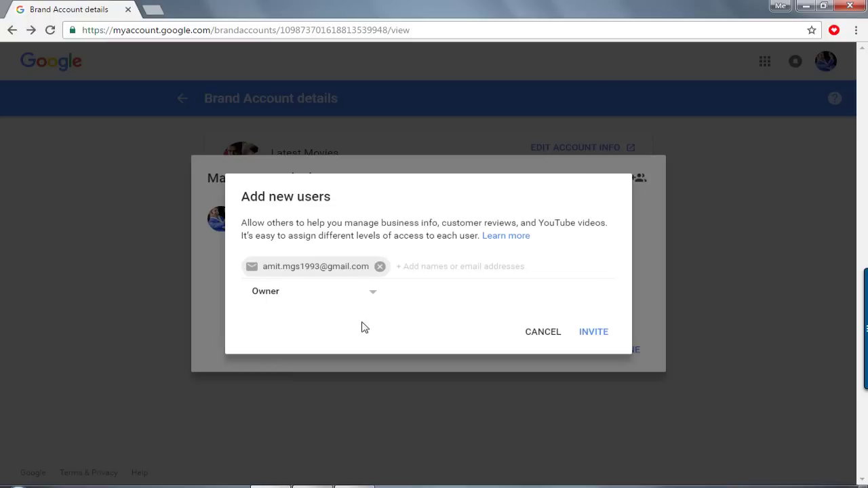
left_click(587, 334)
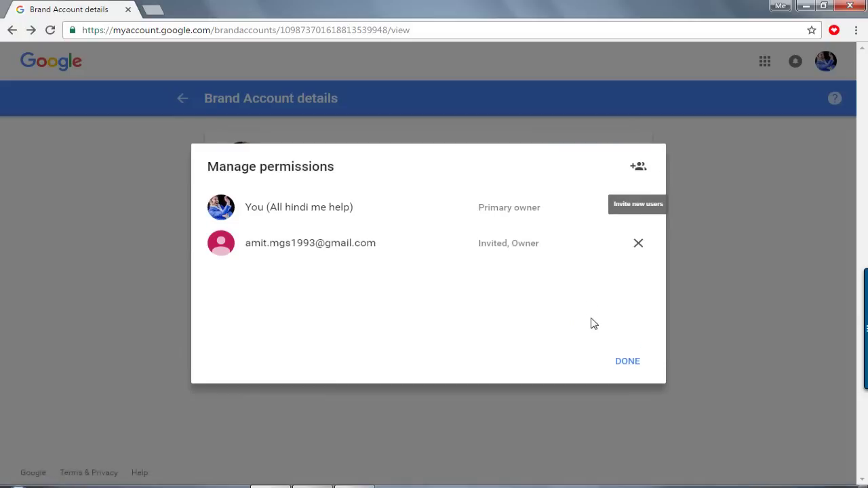
left_click(628, 362)
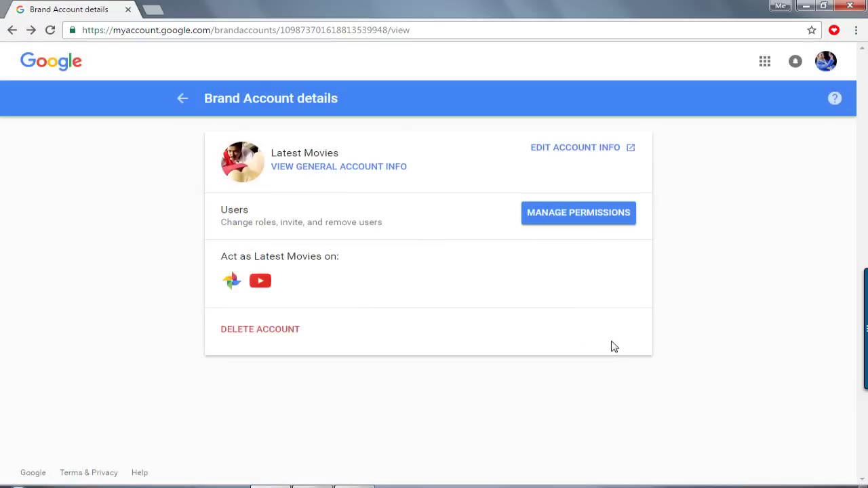
Sign out of the current Google account and sign in to the invited account with its password.
left_click(825, 62)
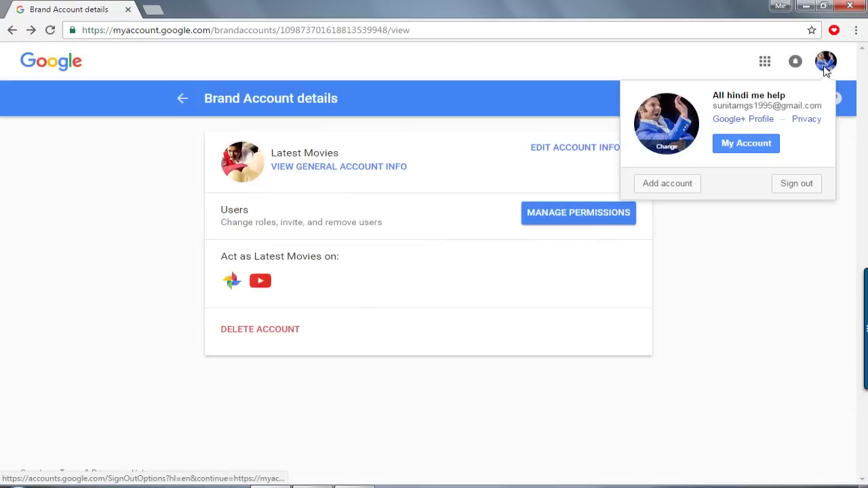
left_click(797, 184)
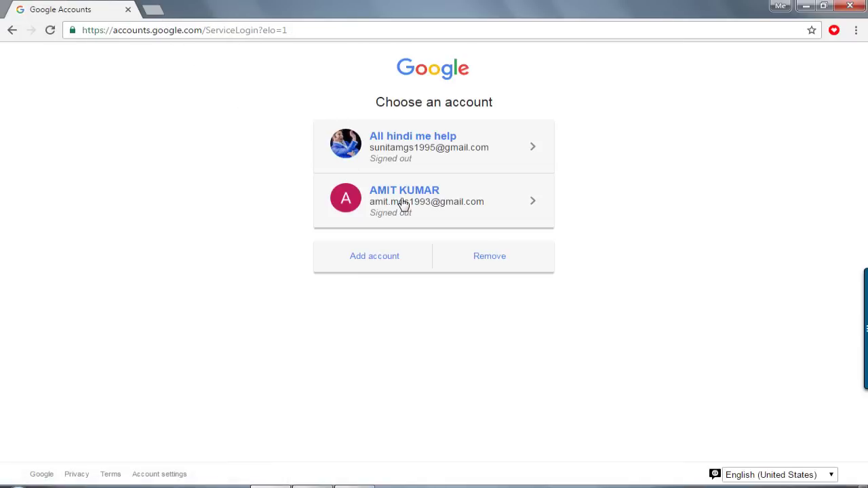
left_click(403, 203)
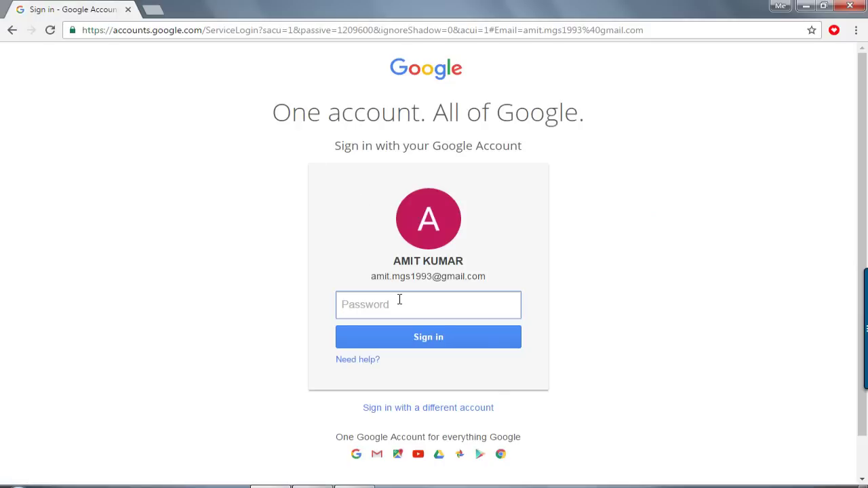
type("*")
left_click(406, 346)
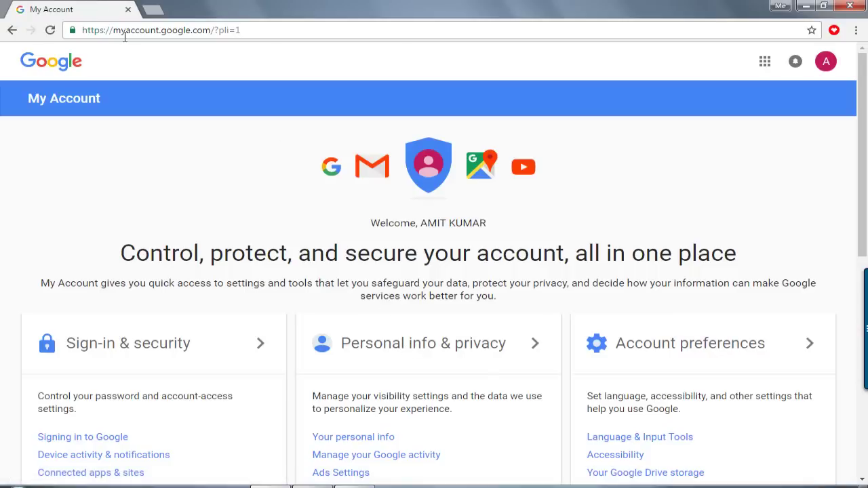
Go to Gmail through a Google search for gmail and open the newest email inviting the account to own Latest Movies.
left_click(124, 34)
type("gm")
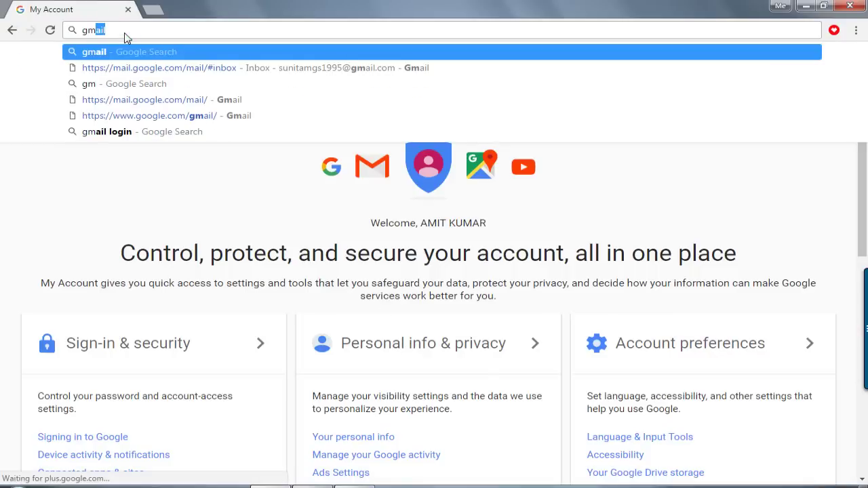
key("Return")
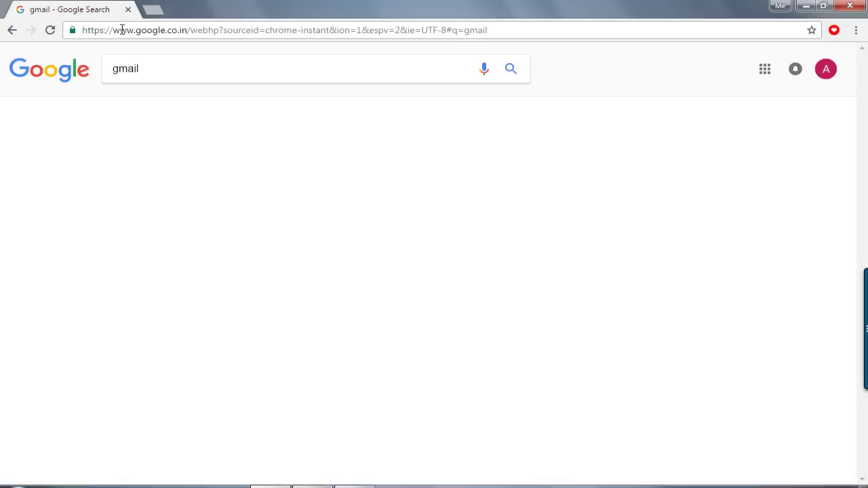
left_click(195, 162)
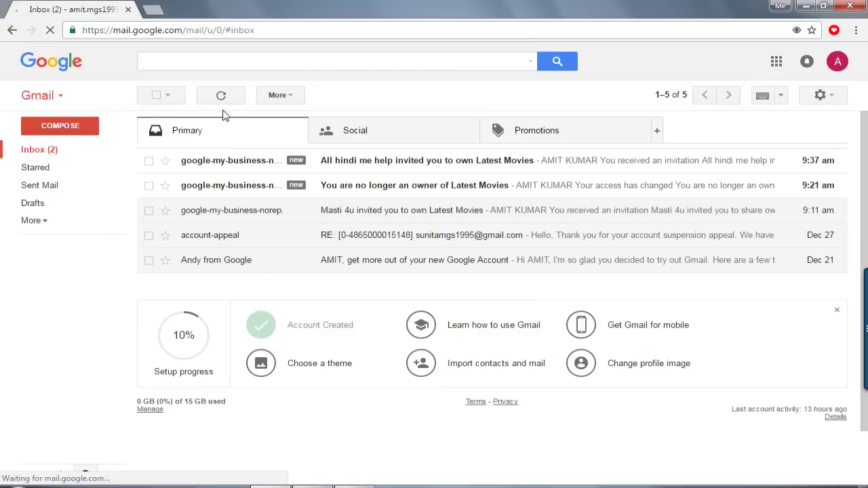
left_click(346, 162)
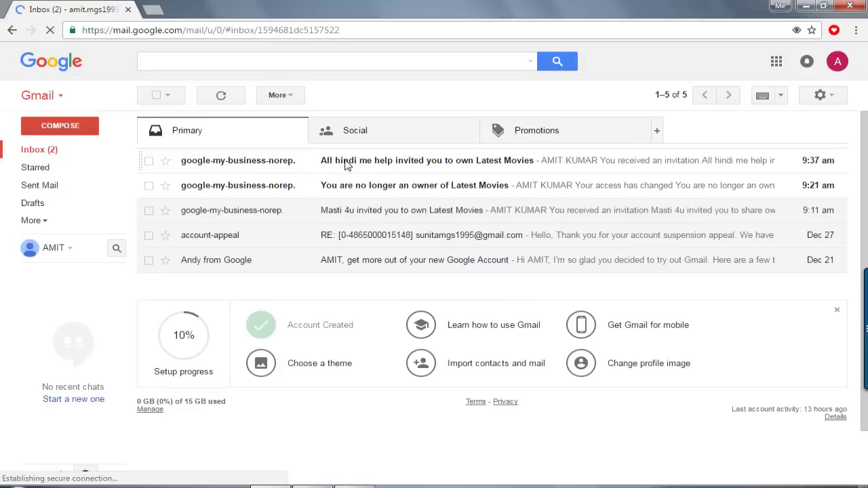
Accept the emailed invitation to share ownership of Latest Movies and confirm becoming an owner.
scroll(283, 119, "down", 4)
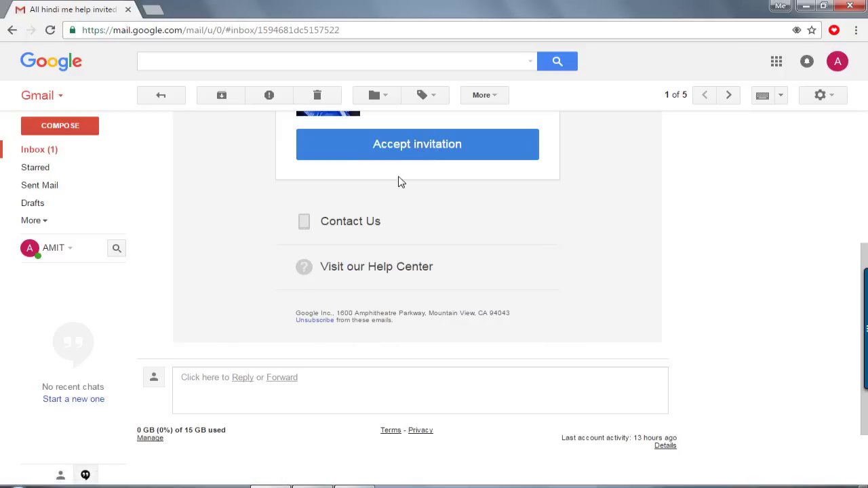
scroll(419, 184, "up", 1)
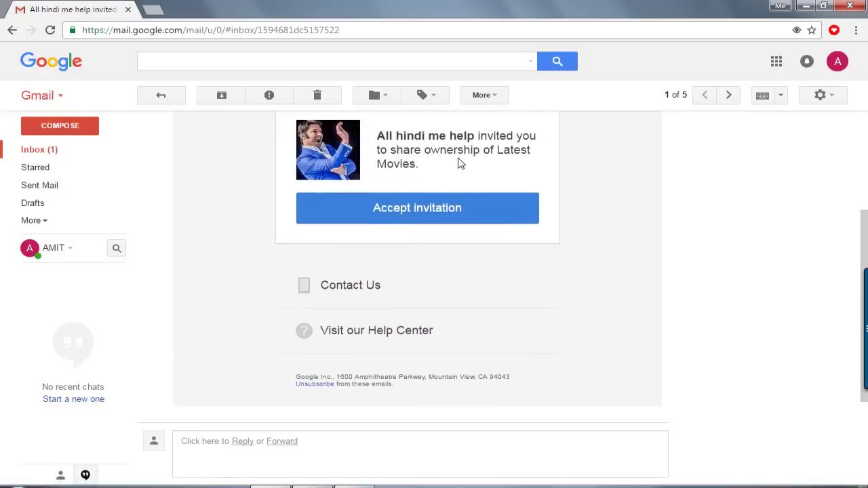
left_click(424, 212)
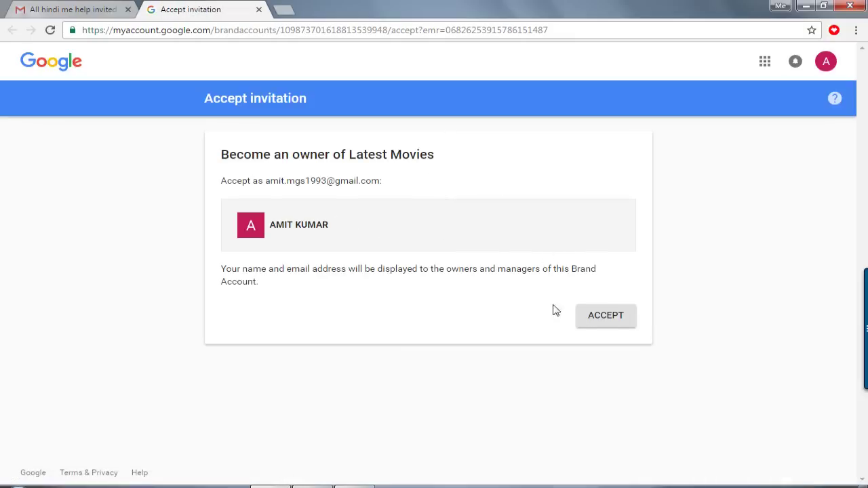
left_click(606, 316)
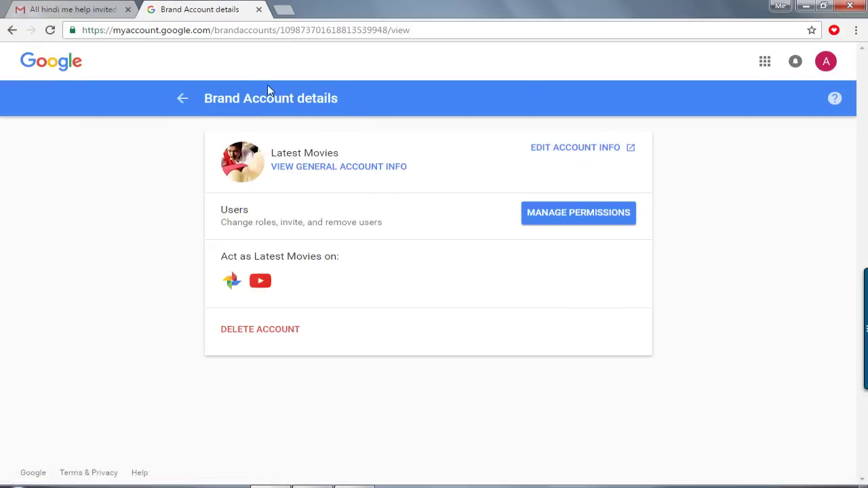
Open youtube.com and check the account's channel list for the Latest Movies channel.
left_click(200, 31)
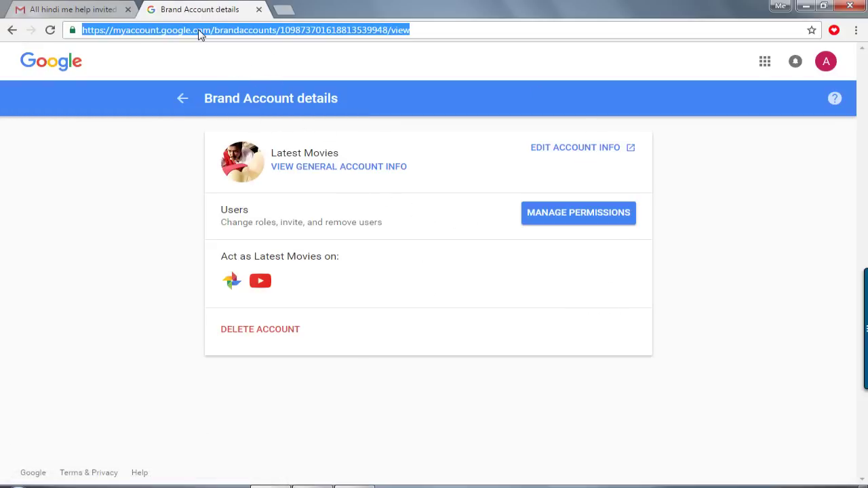
type("yo")
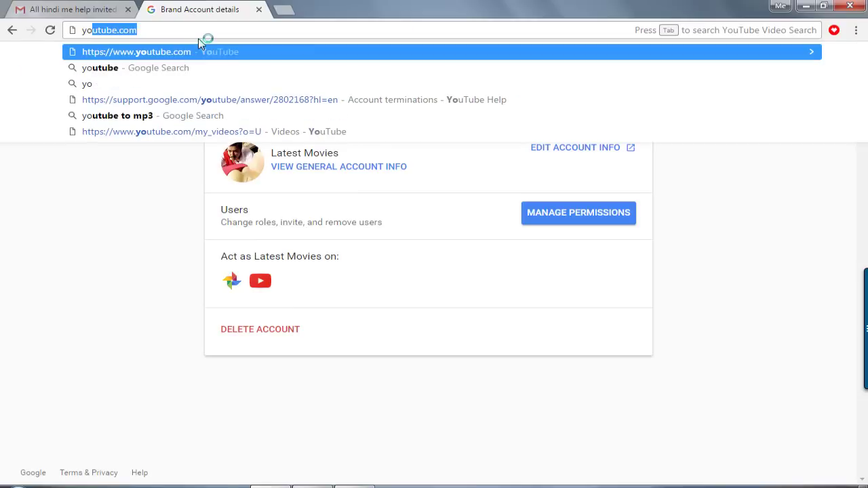
key("Return")
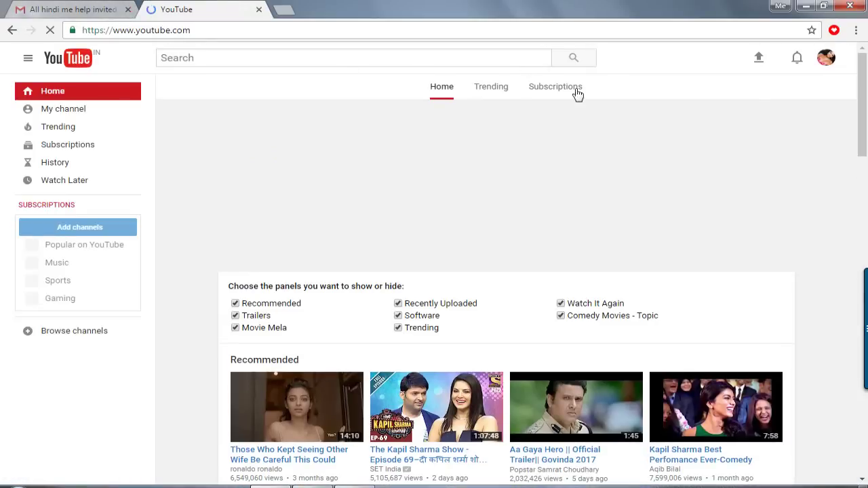
left_click(826, 58)
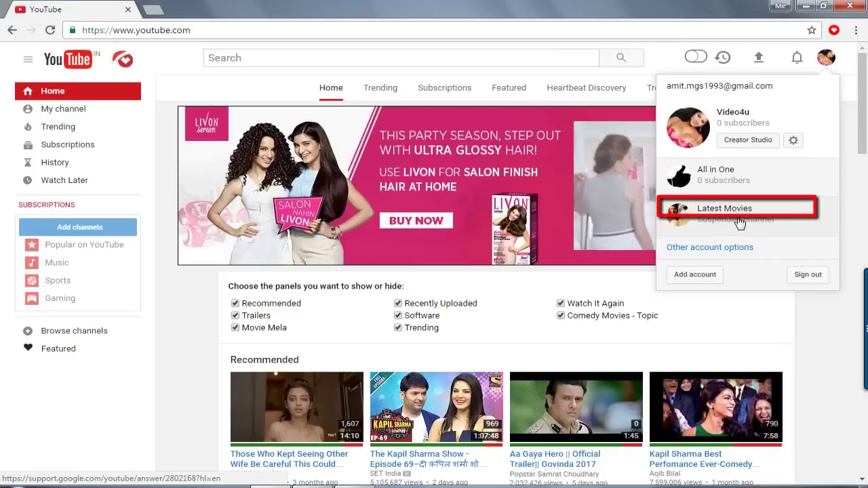
left_click(828, 58)
scroll(325, 173, "down", 2)
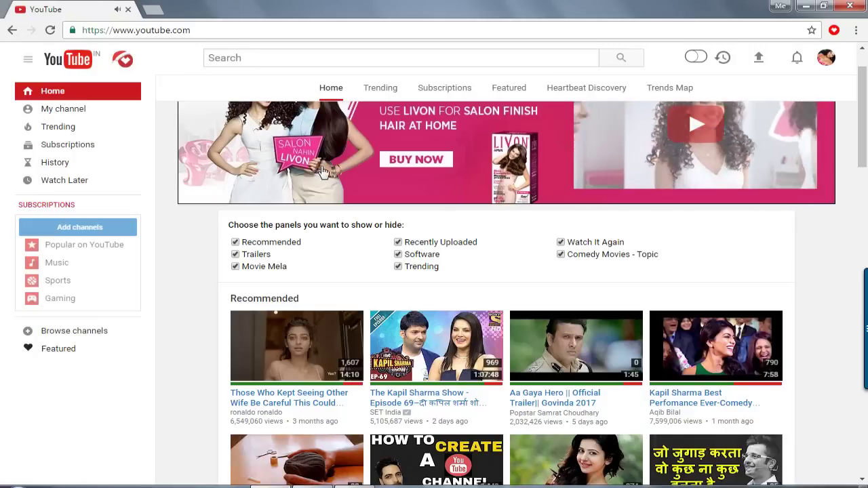
Replace the YouTube tab with a blank new tab and minimize the browser window.
left_click(153, 9)
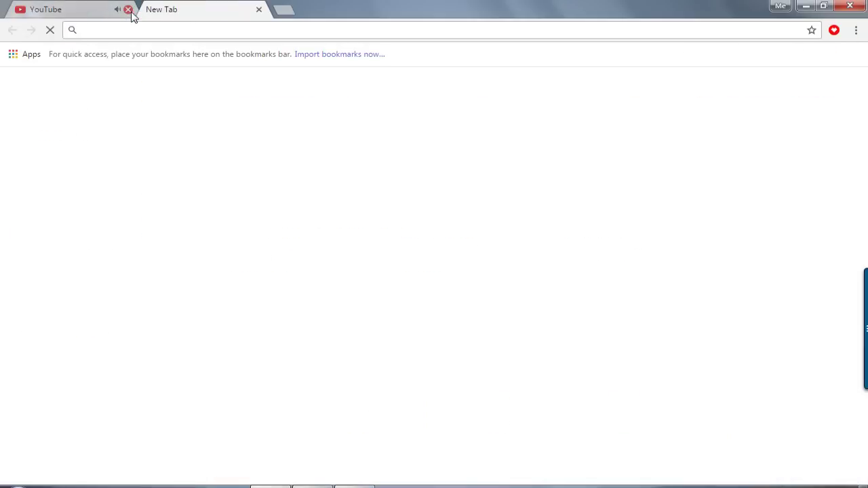
left_click(129, 10)
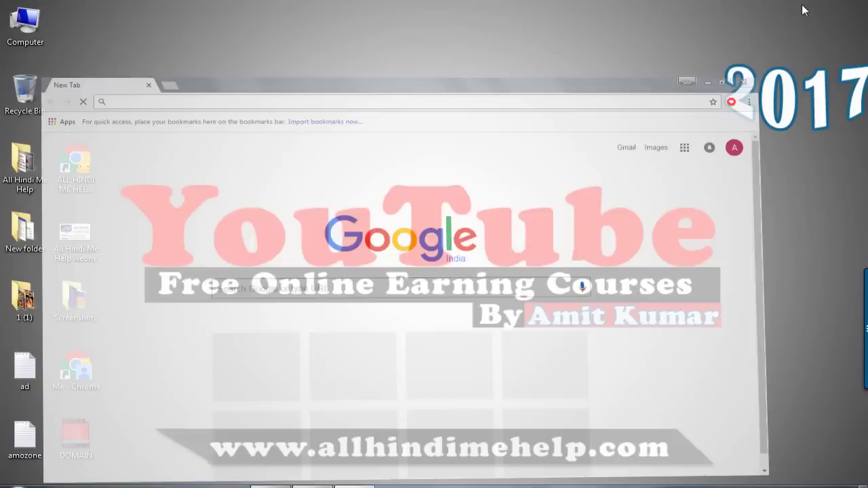
left_click(805, 5)
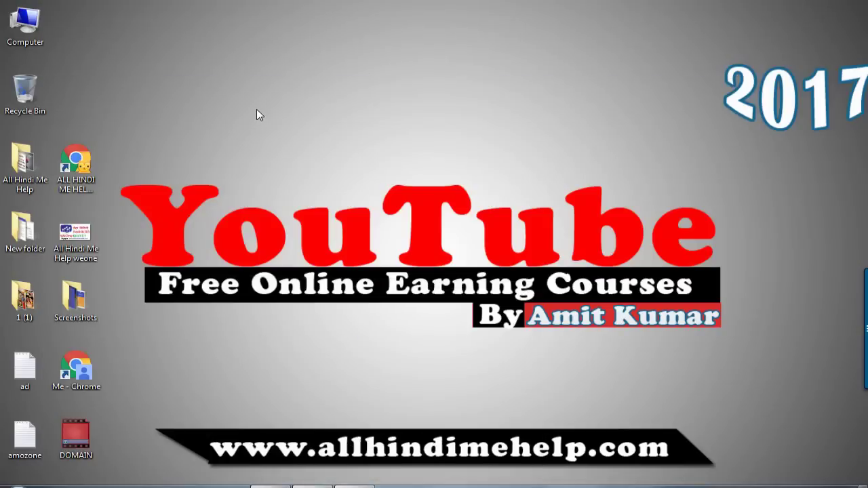
right_click(256, 109)
left_click(276, 147)
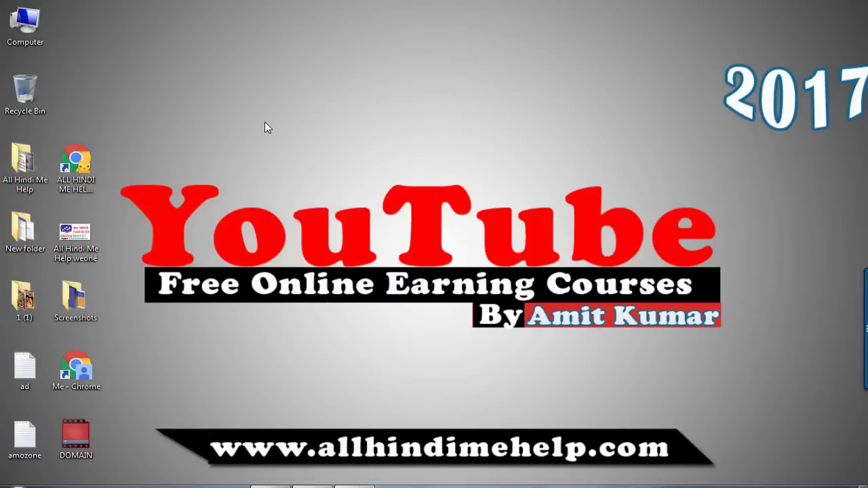